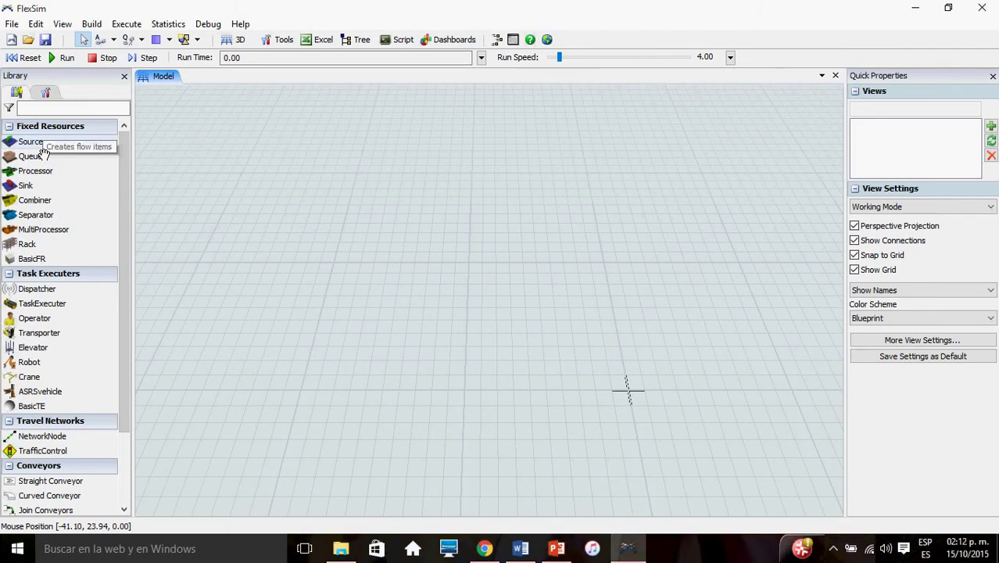
# Step: Place a source, a queue, a processor and a sink in a spaced horizontal row across the empty model
pyautogui.moveTo(39, 145); pyautogui.dragTo(322, 252)
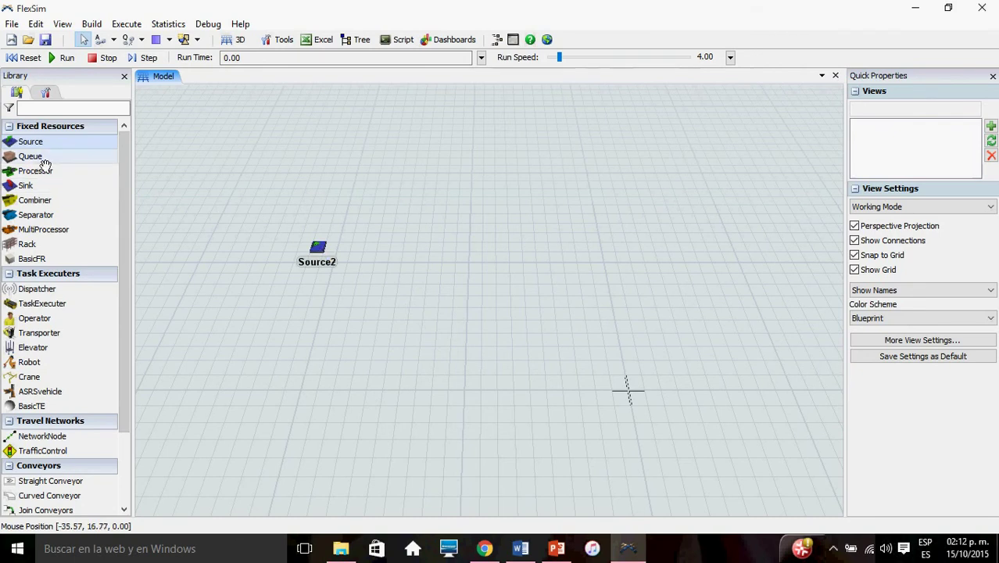
pyautogui.moveTo(83, 160); pyautogui.dragTo(471, 255)
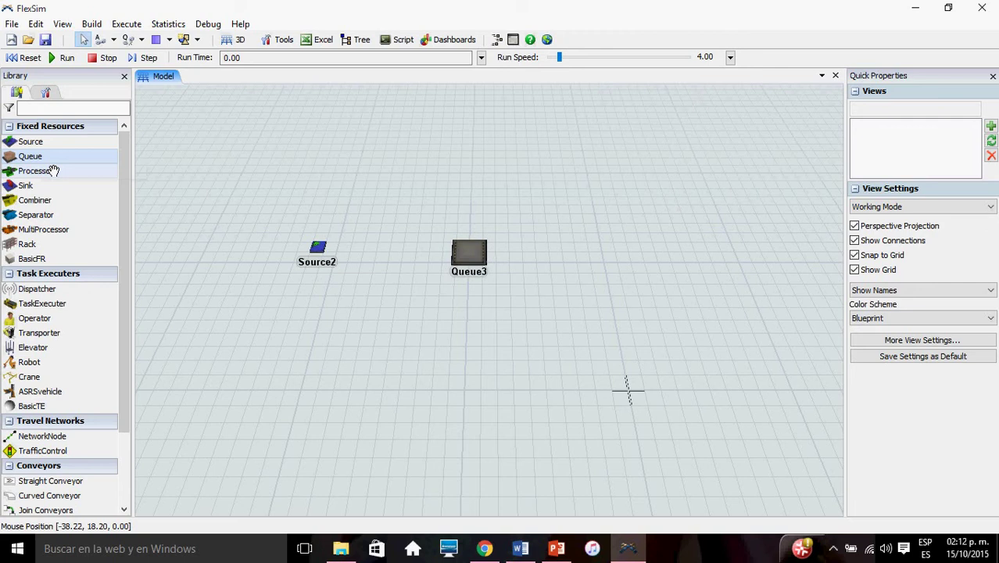
pyautogui.moveTo(62, 178); pyautogui.dragTo(614, 251)
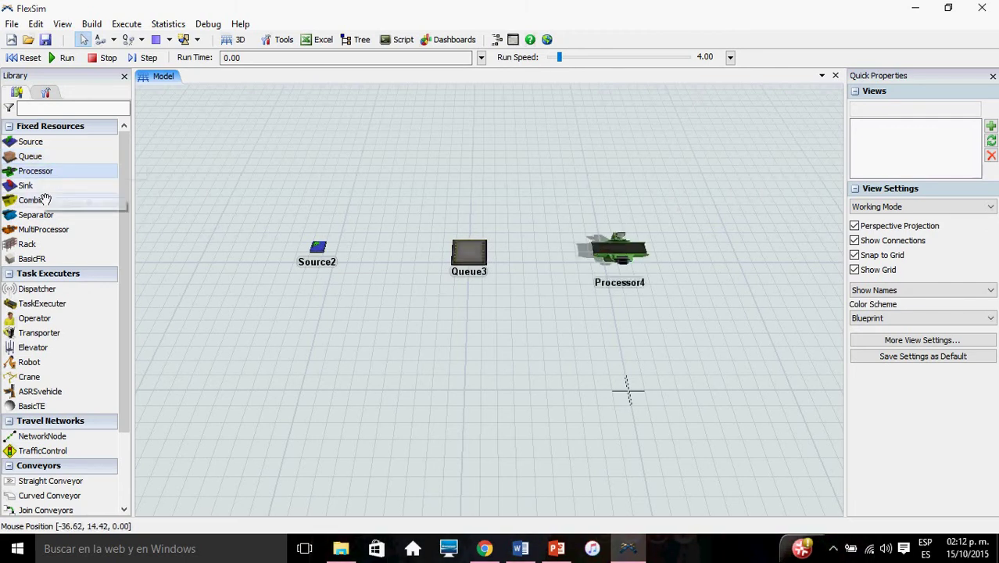
pyautogui.moveTo(62, 186); pyautogui.dragTo(751, 244)
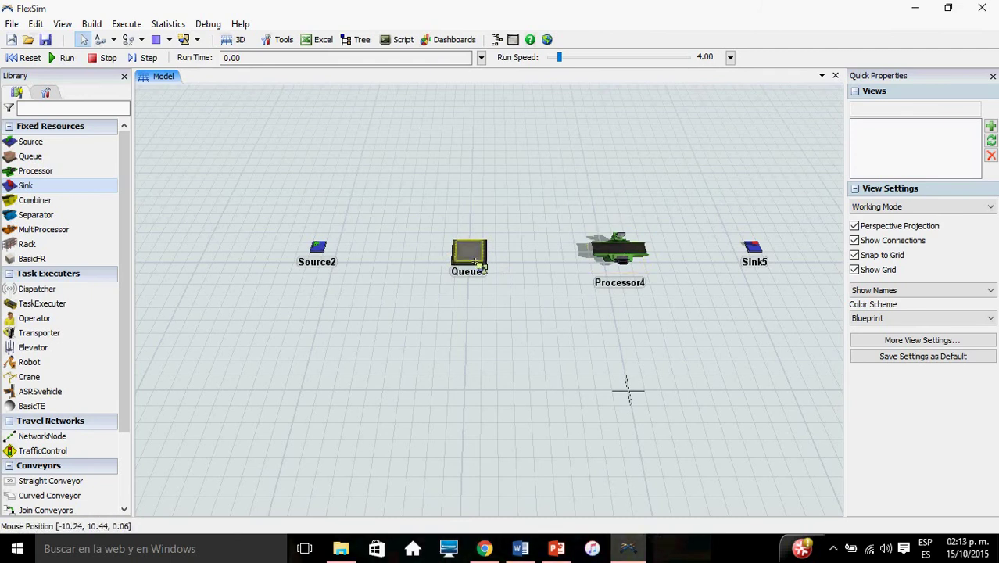
# Step: Enable Use Transport in the queue's output flow settings and apply the change
pyautogui.click(473, 260)
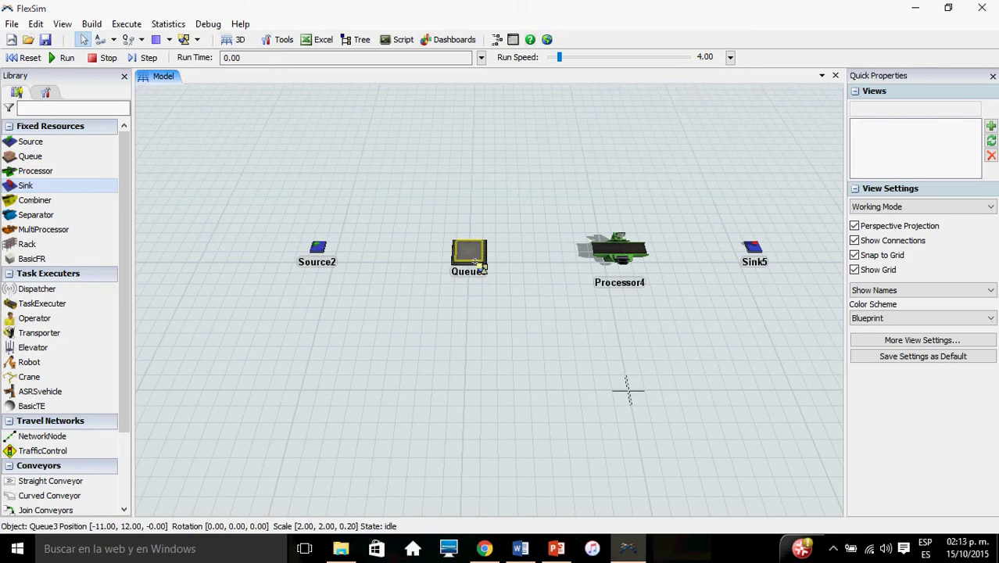
pyautogui.doubleClick(473, 258)
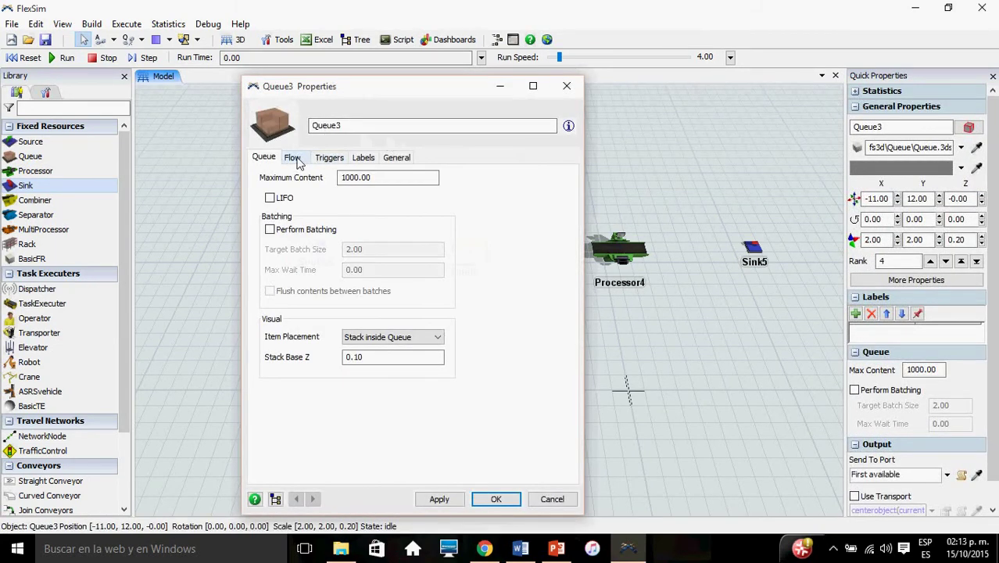
pyautogui.click(292, 157)
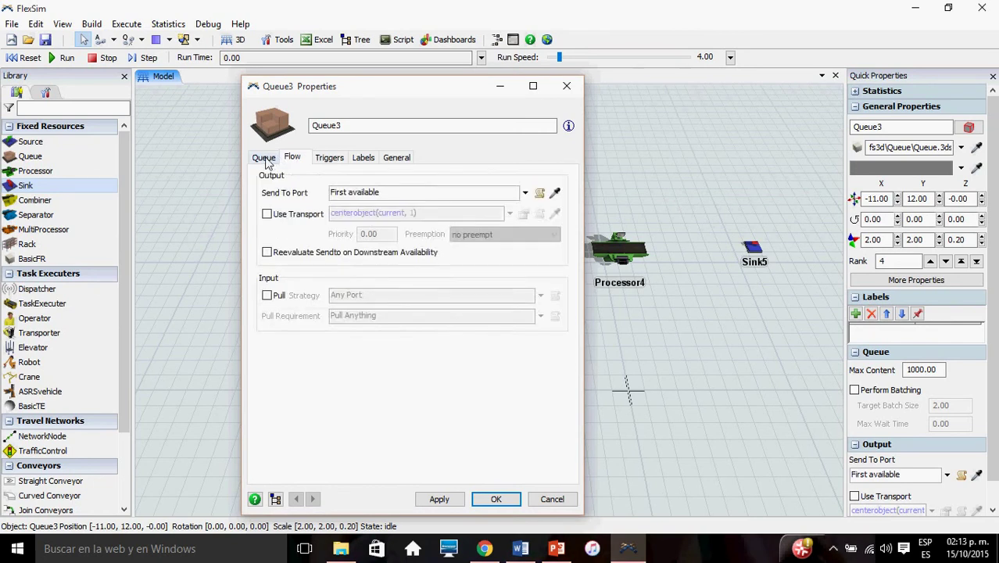
pyautogui.click(265, 159)
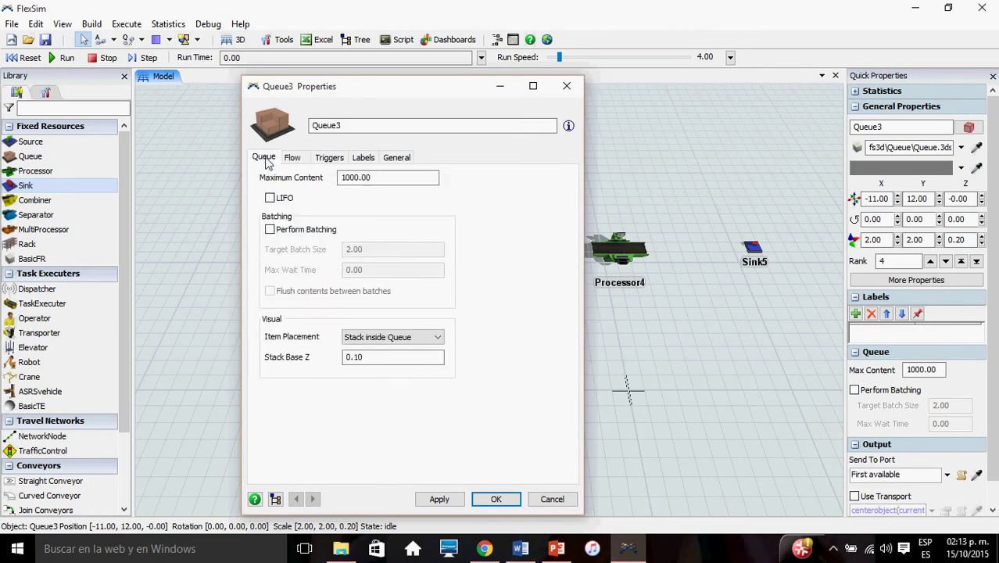
pyautogui.click(295, 158)
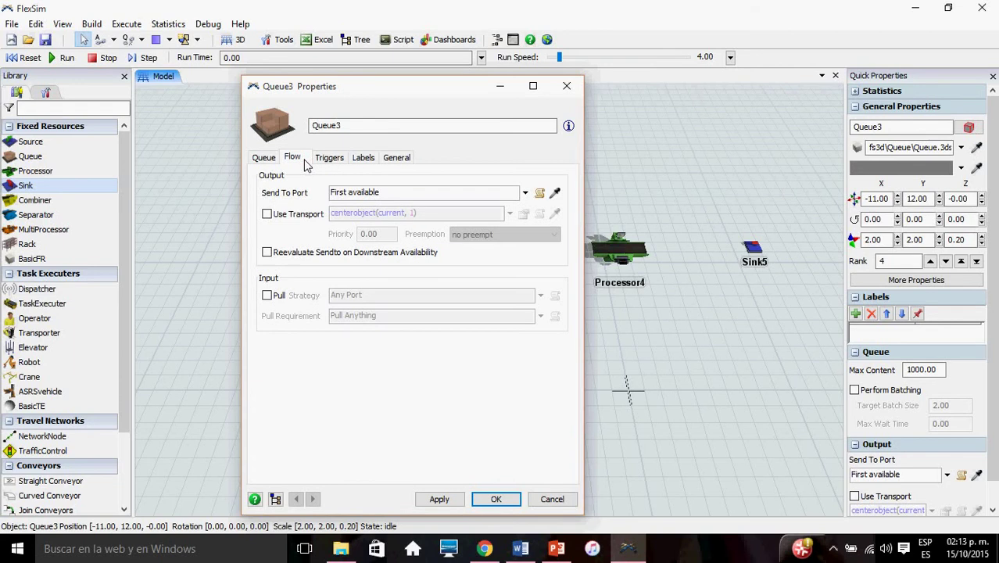
pyautogui.click(267, 217)
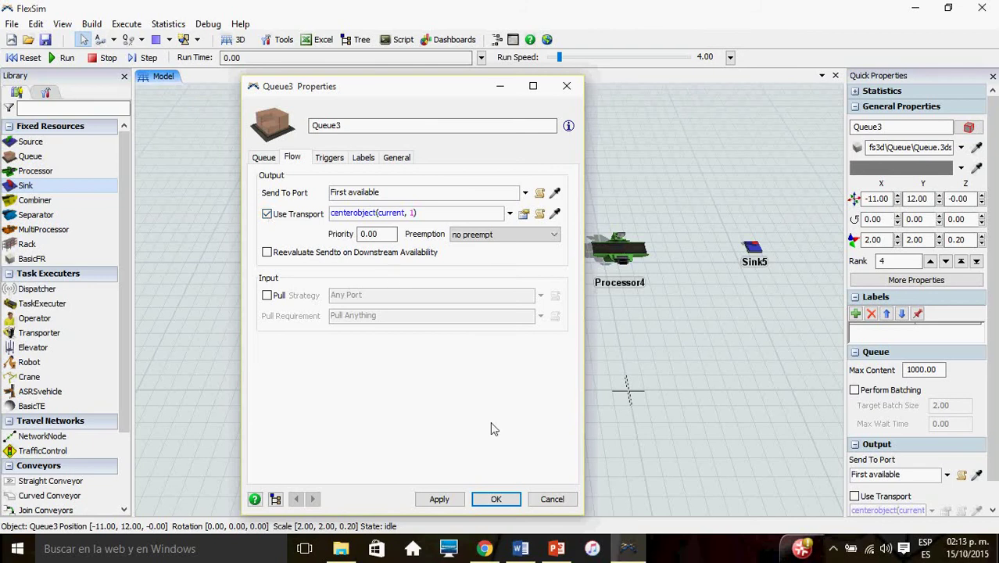
pyautogui.click(440, 500)
pyautogui.click(496, 500)
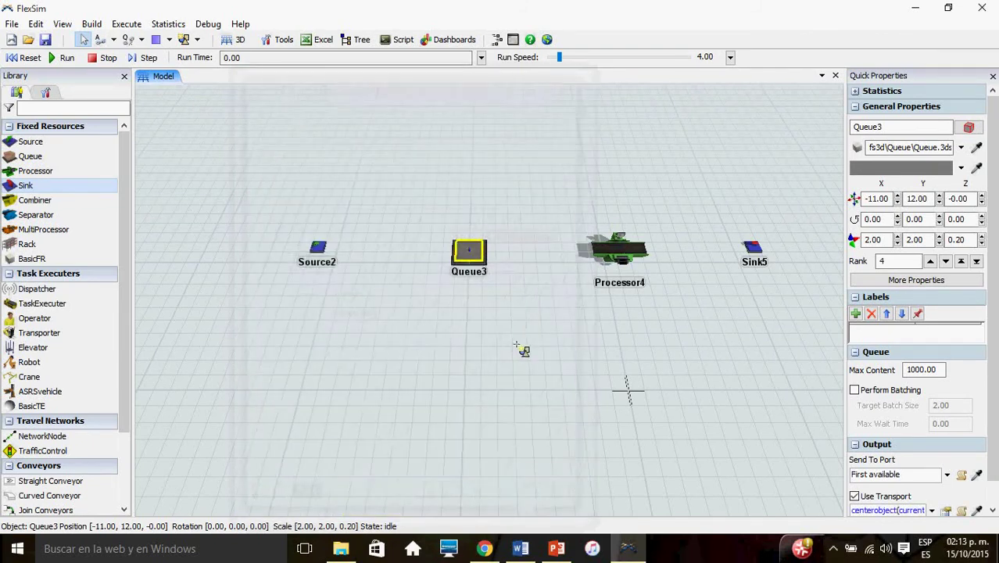
# Step: Enable Use Transport in the processor's output flow settings
pyautogui.click(623, 249)
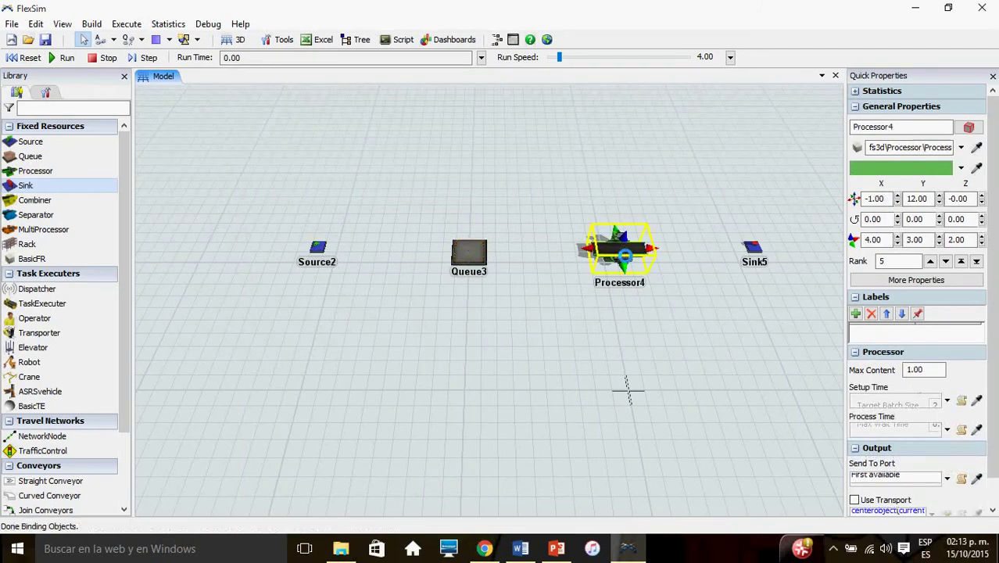
pyautogui.doubleClick(624, 250)
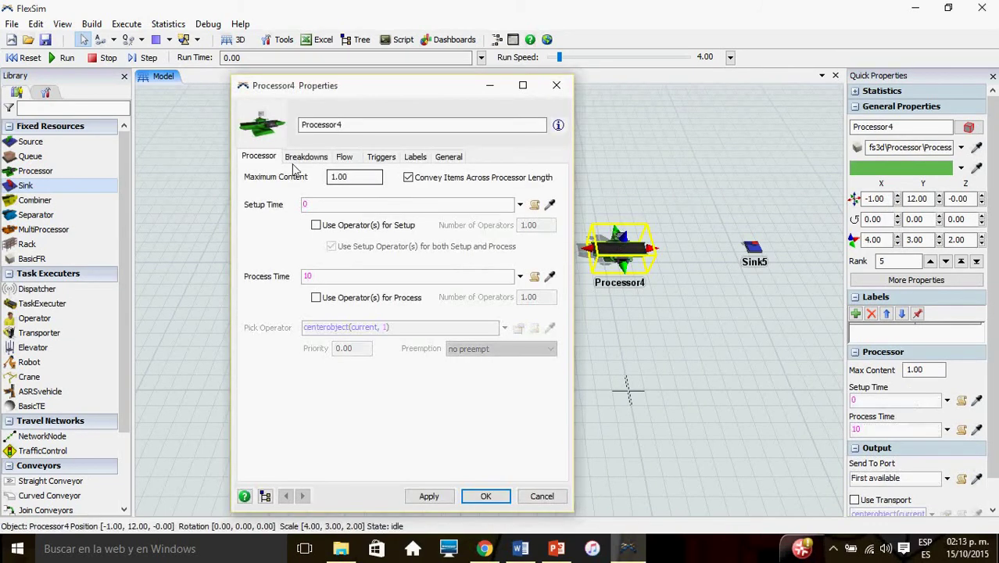
pyautogui.click(345, 158)
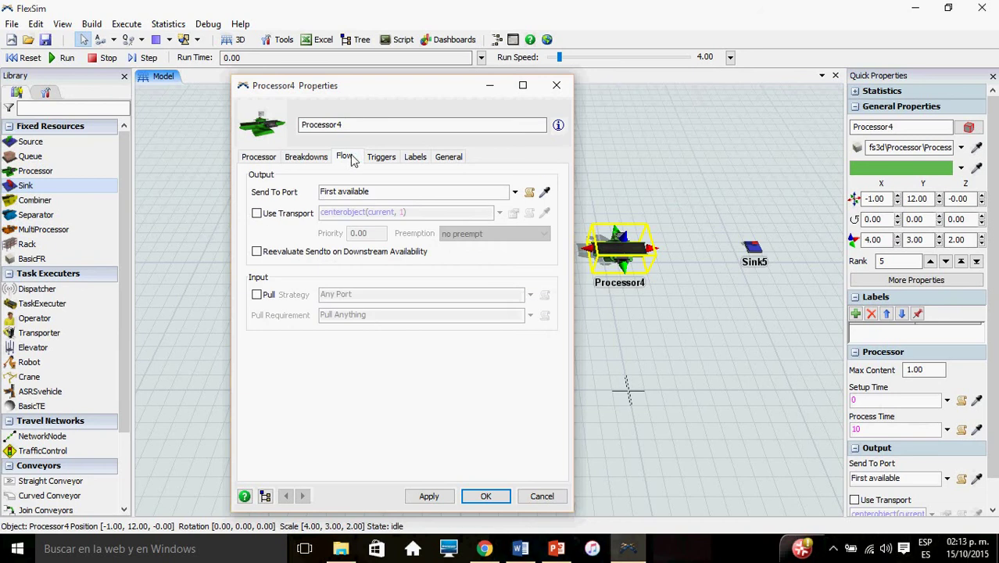
pyautogui.click(257, 213)
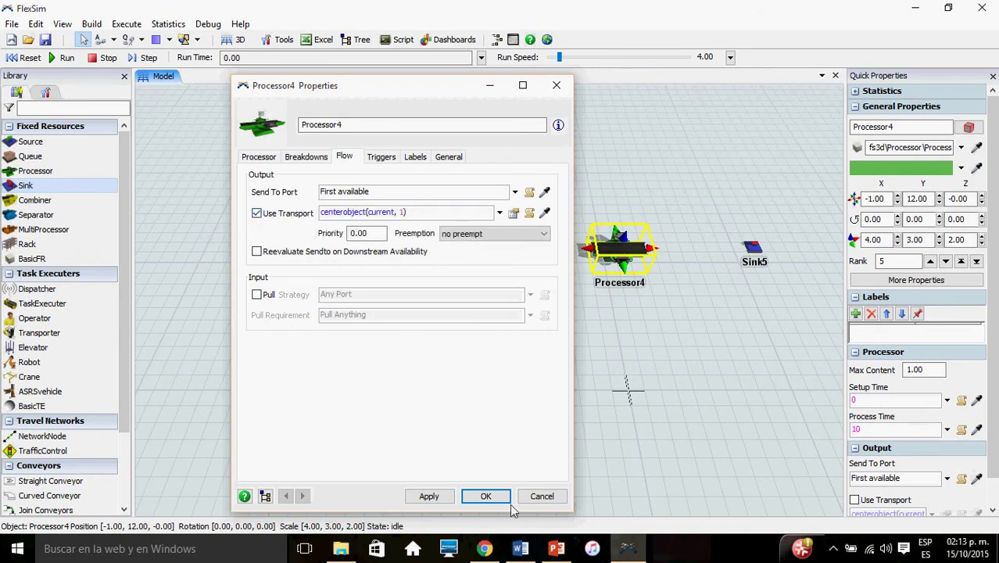
pyautogui.click(486, 498)
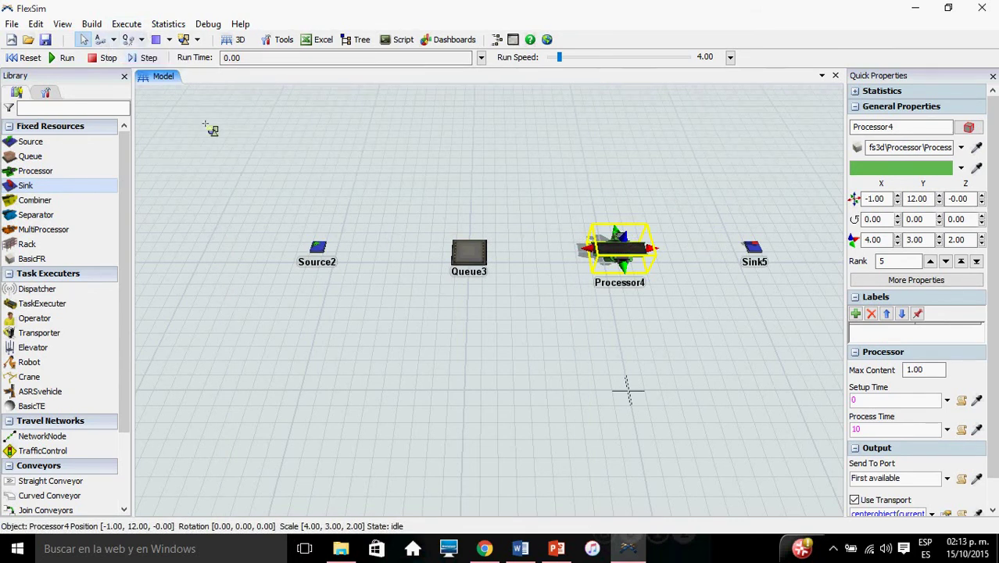
# Step: Link the source to the queue, the queue to the processor and the processor to the sink using Connect Objects
pyautogui.click(114, 41)
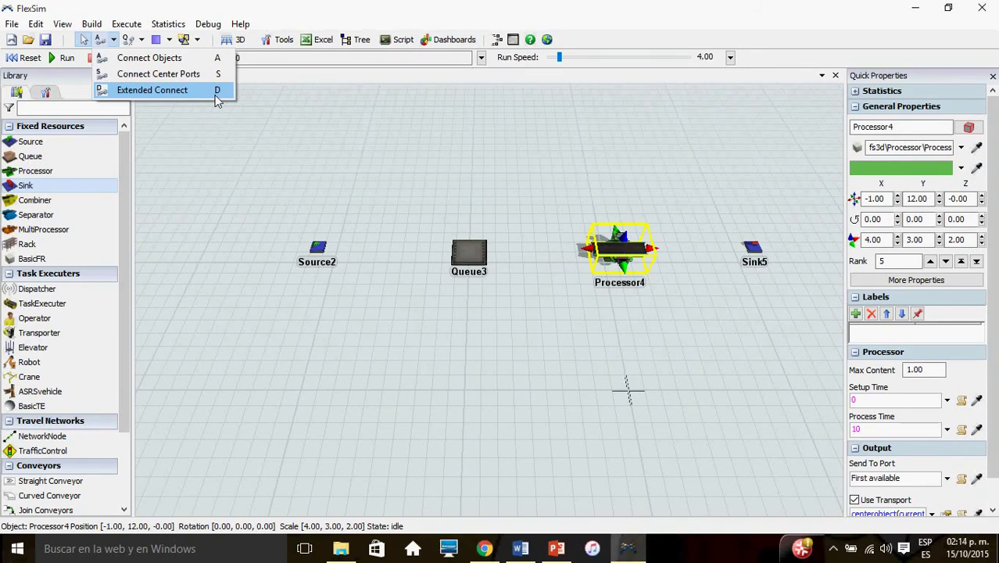
pyautogui.click(182, 58)
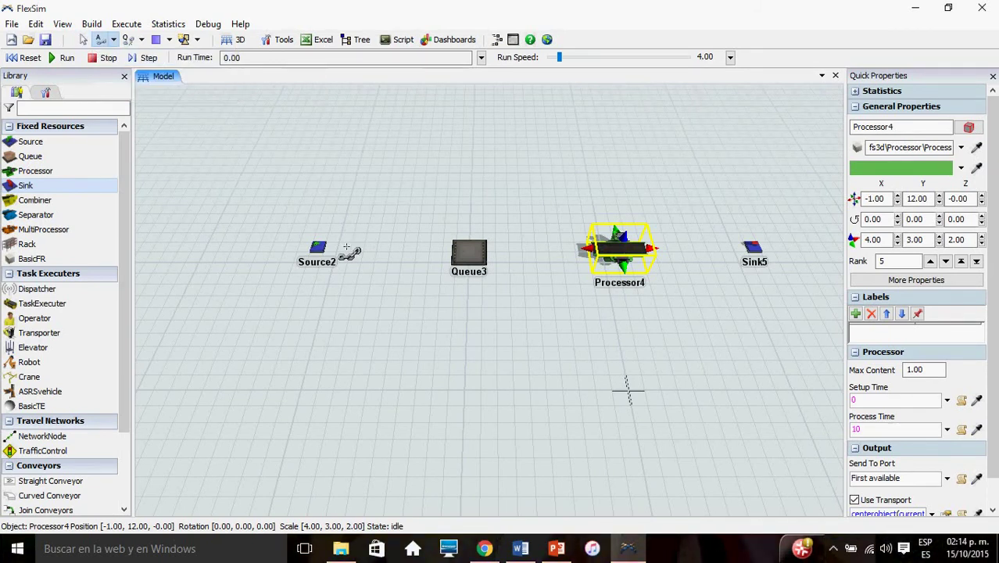
pyautogui.moveTo(326, 253); pyautogui.dragTo(481, 256)
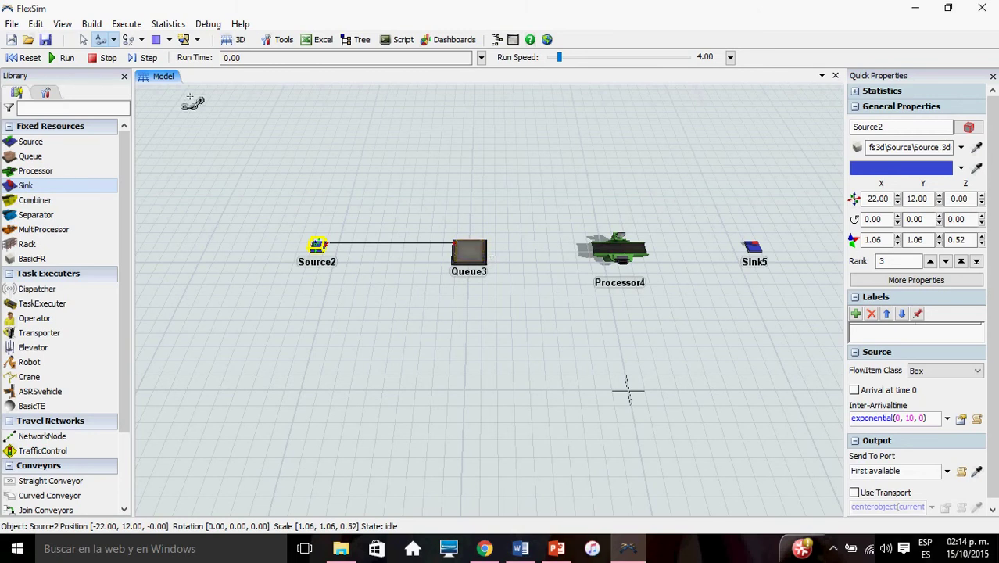
pyautogui.moveTo(495, 250); pyautogui.dragTo(770, 258)
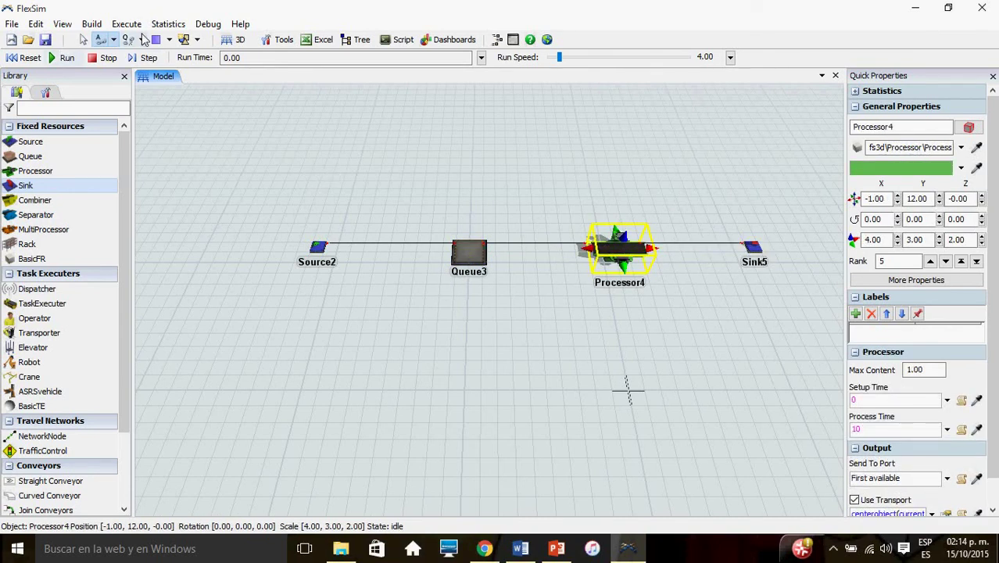
pyautogui.rightClick(461, 286)
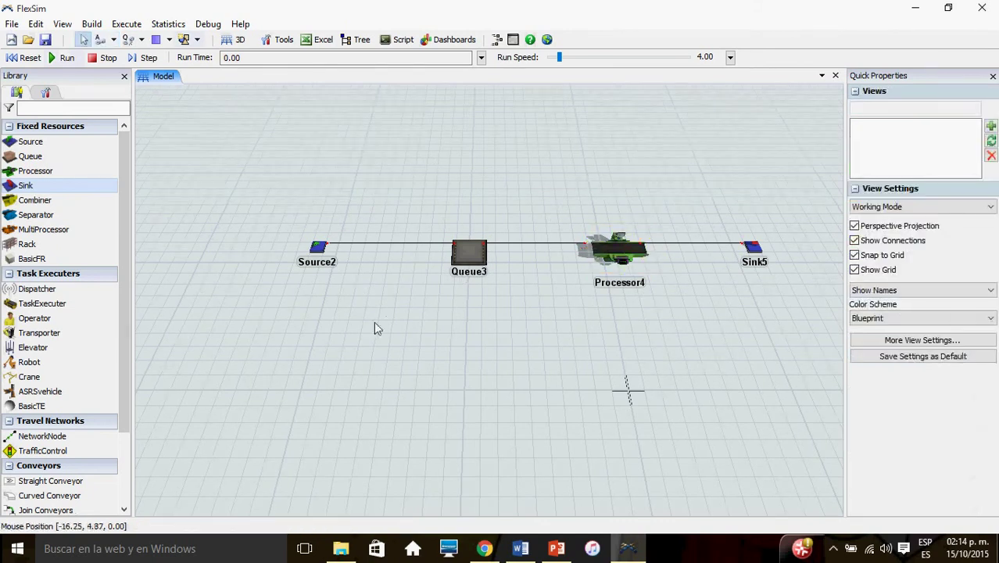
# Step: Set the source's FlowItem Class to Cylinder
pyautogui.doubleClick(316, 249)
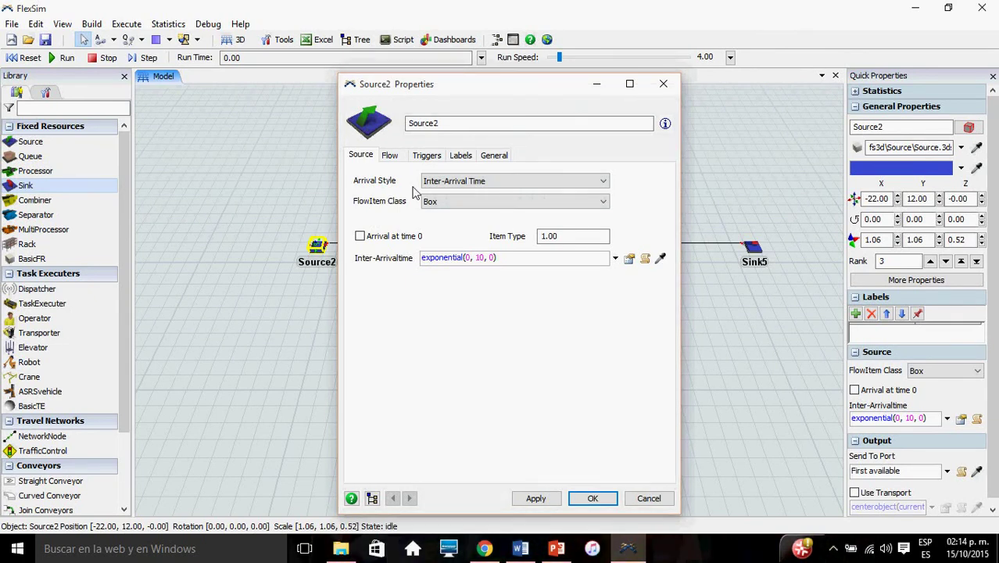
pyautogui.click(471, 205)
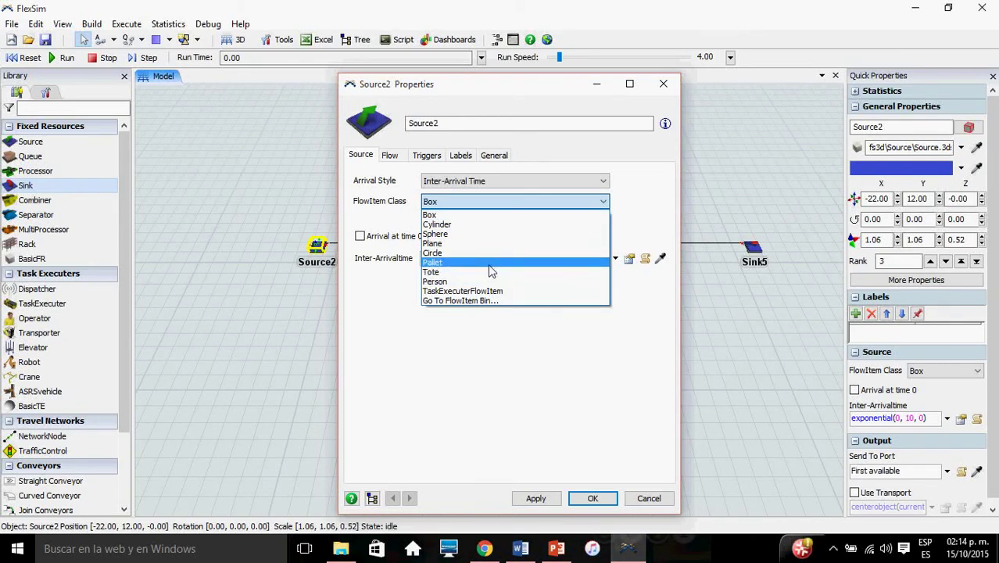
pyautogui.click(443, 225)
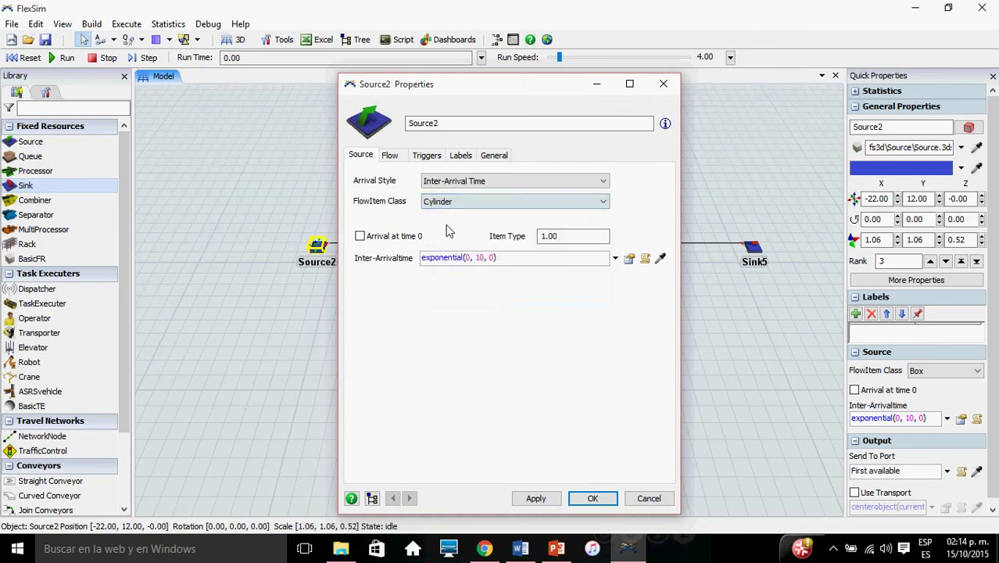
pyautogui.click(593, 499)
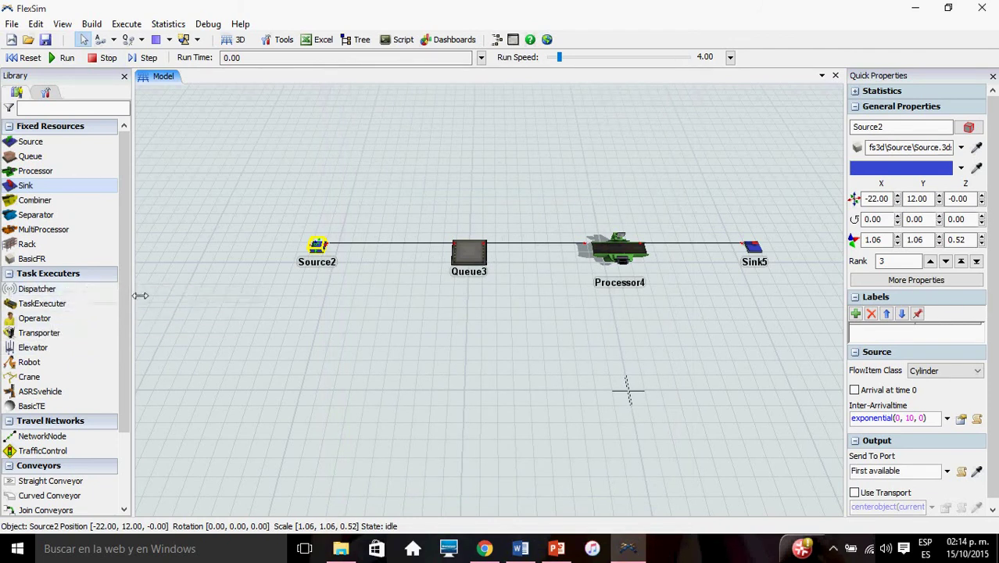
# Step: Place an operator in front of the queue and a transporter in front of the processor
pyautogui.moveTo(126, 293); pyautogui.dragTo(127, 325)
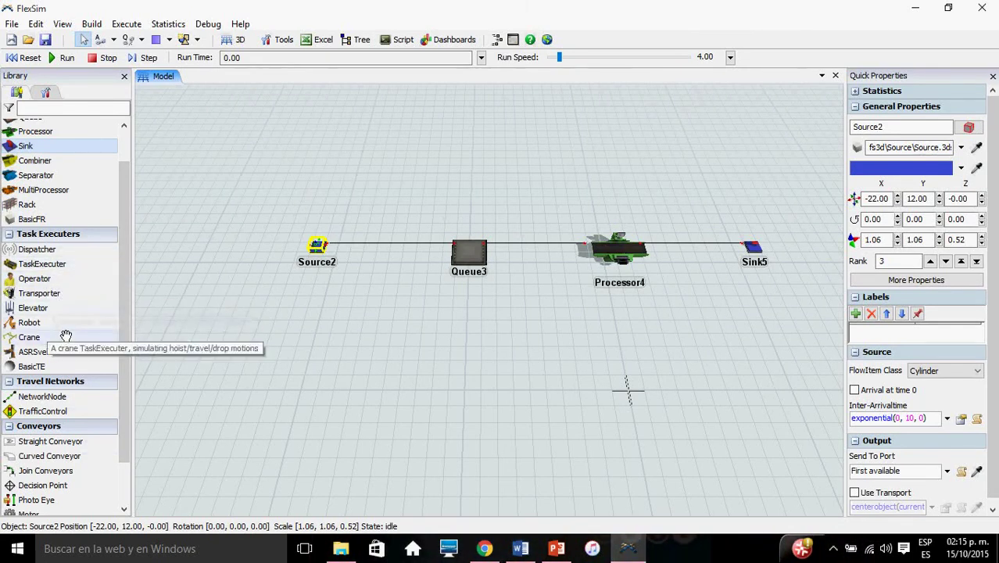
pyautogui.moveTo(54, 281); pyautogui.dragTo(484, 360)
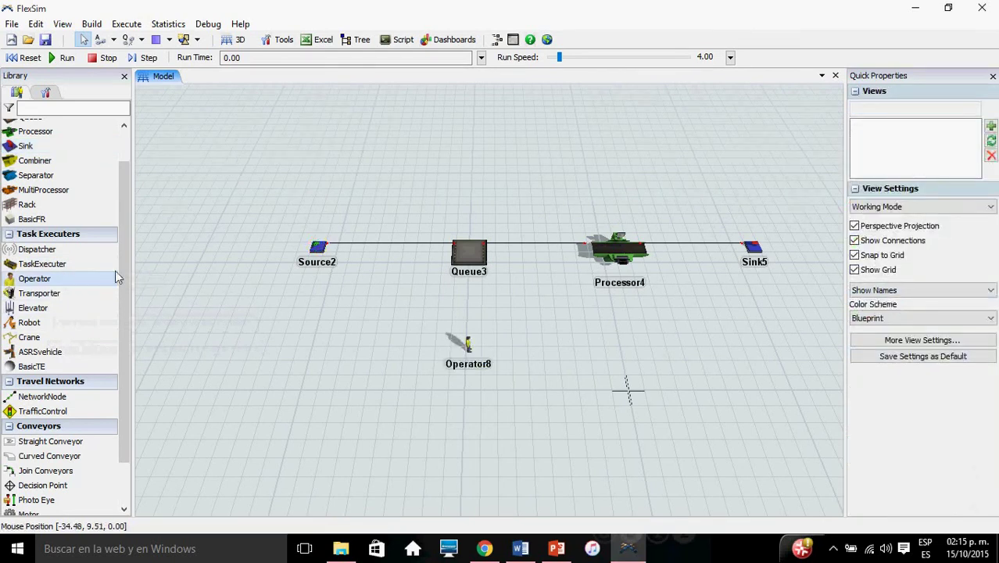
pyautogui.click(42, 266)
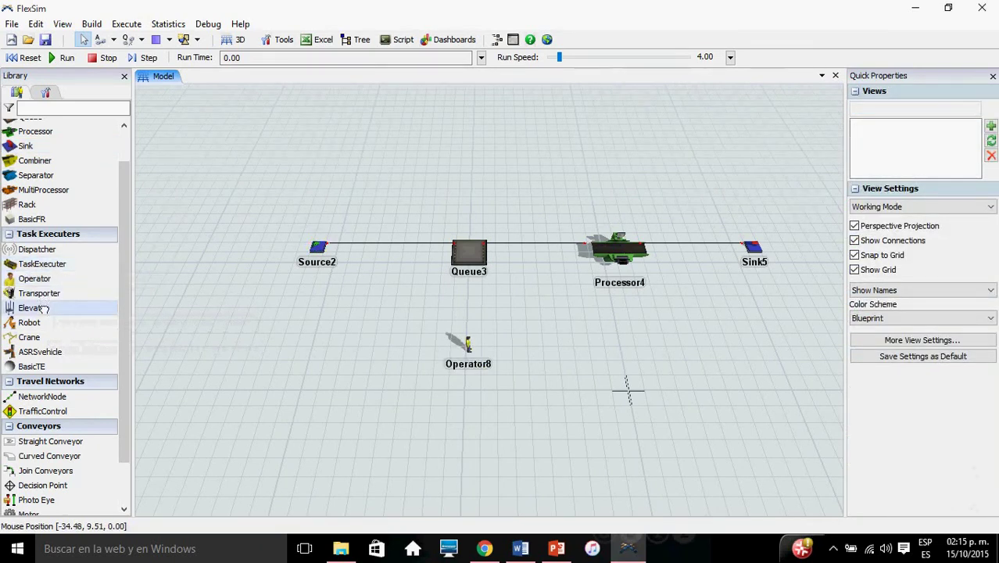
pyautogui.moveTo(39, 293); pyautogui.dragTo(645, 345)
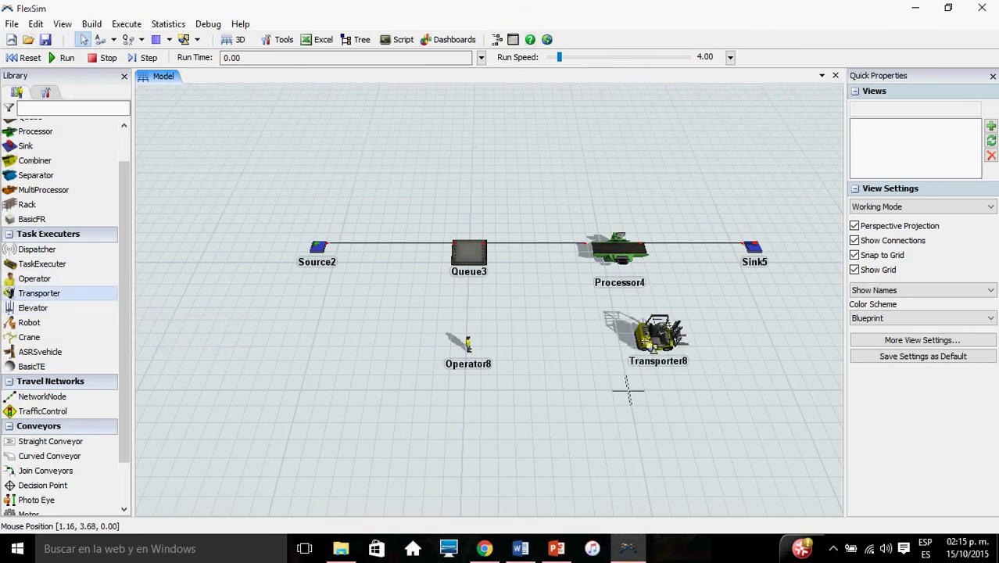
# Step: Link the operator to the queue using Connect Center Ports
pyautogui.click(477, 352)
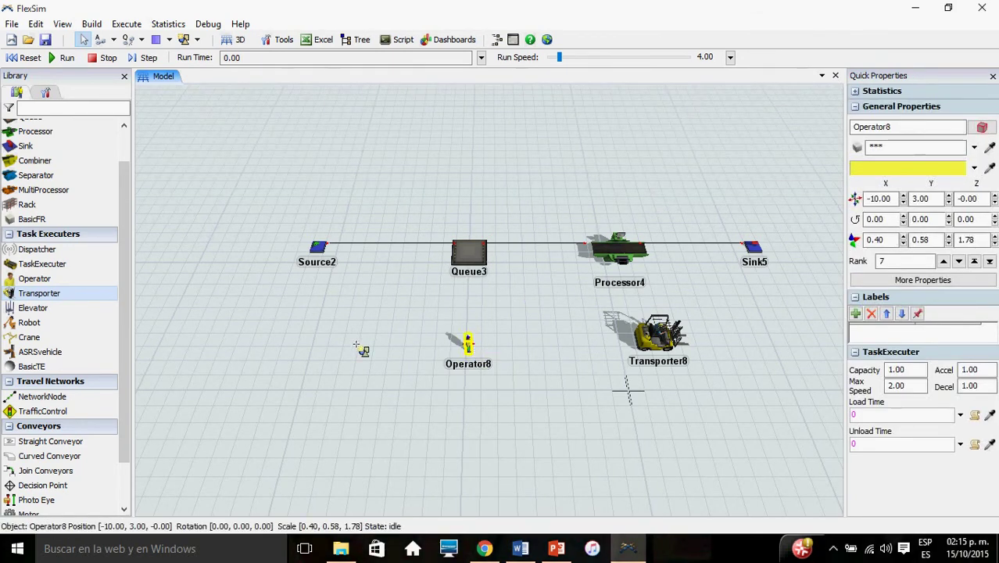
pyautogui.click(114, 39)
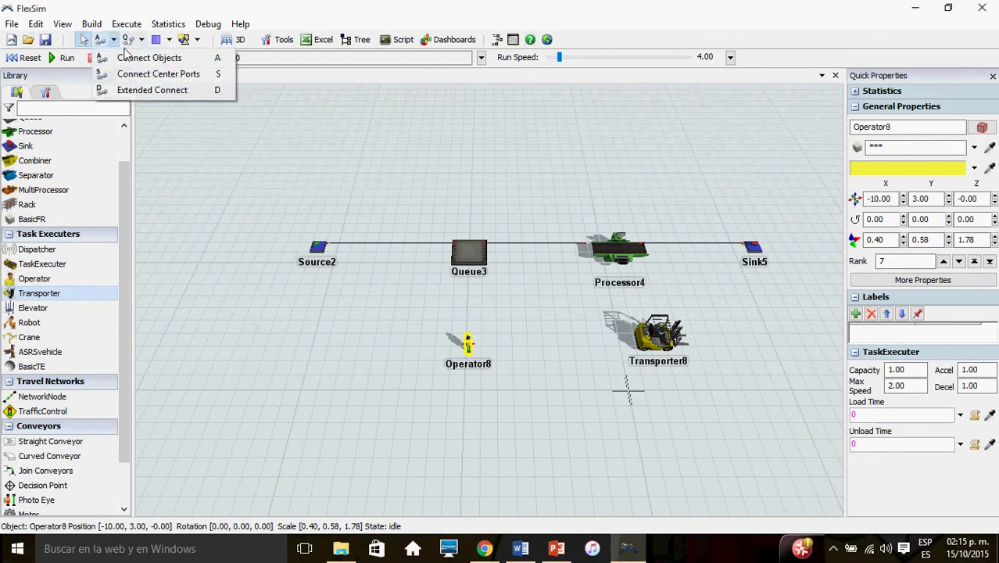
pyautogui.click(182, 78)
pyautogui.click(472, 346)
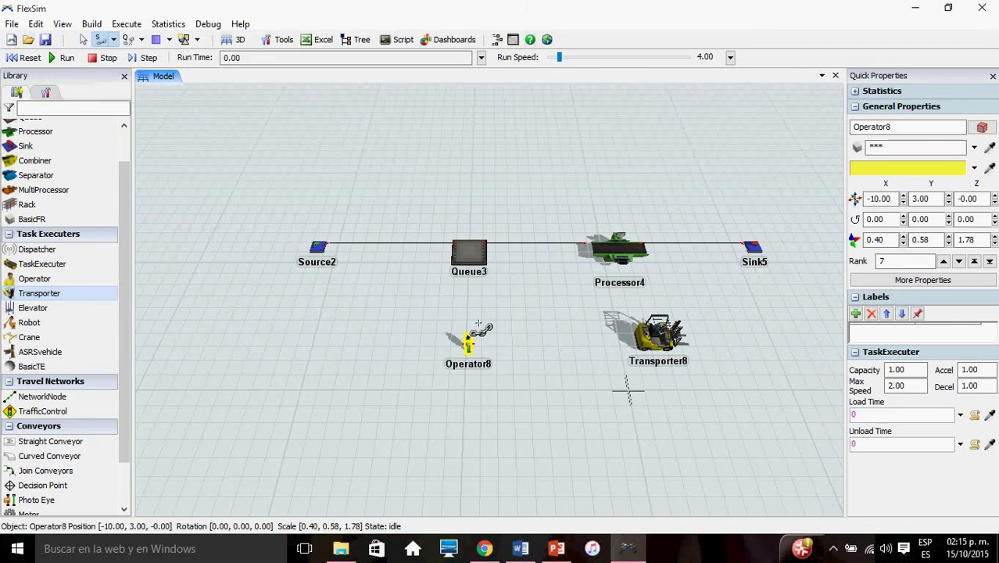
pyautogui.click(477, 256)
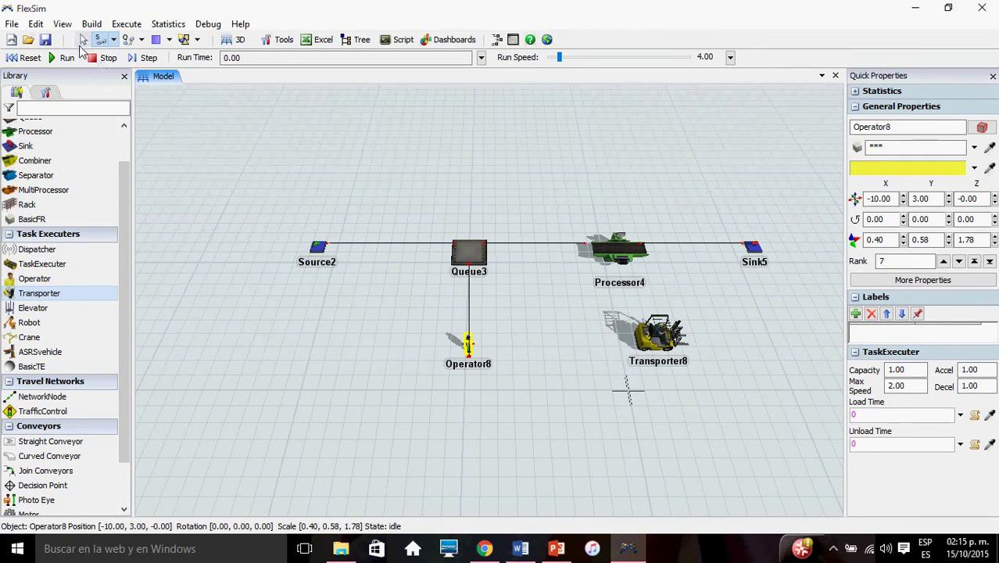
# Step: Try to link the transporter to the processor using Connect Objects
pyautogui.click(115, 43)
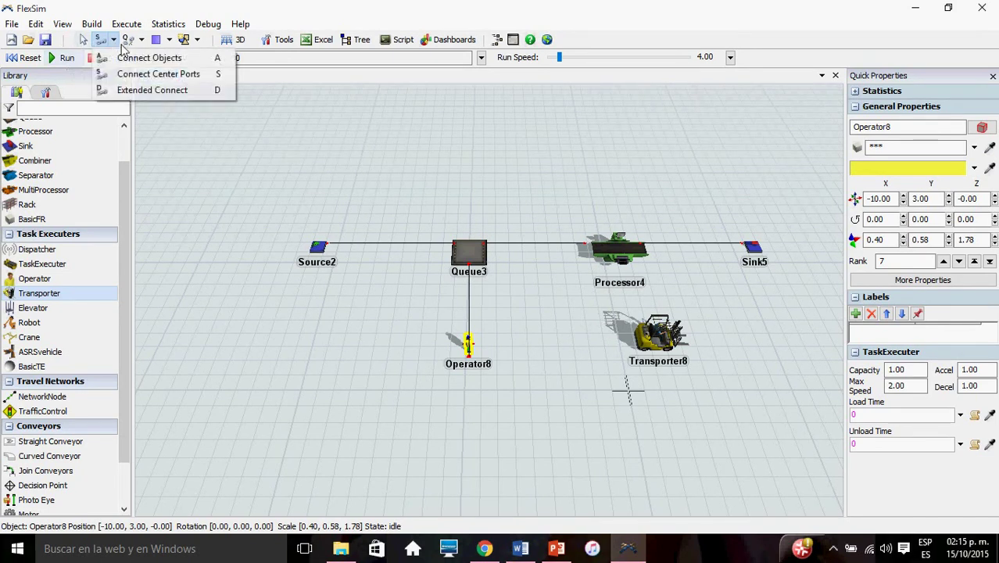
pyautogui.click(139, 59)
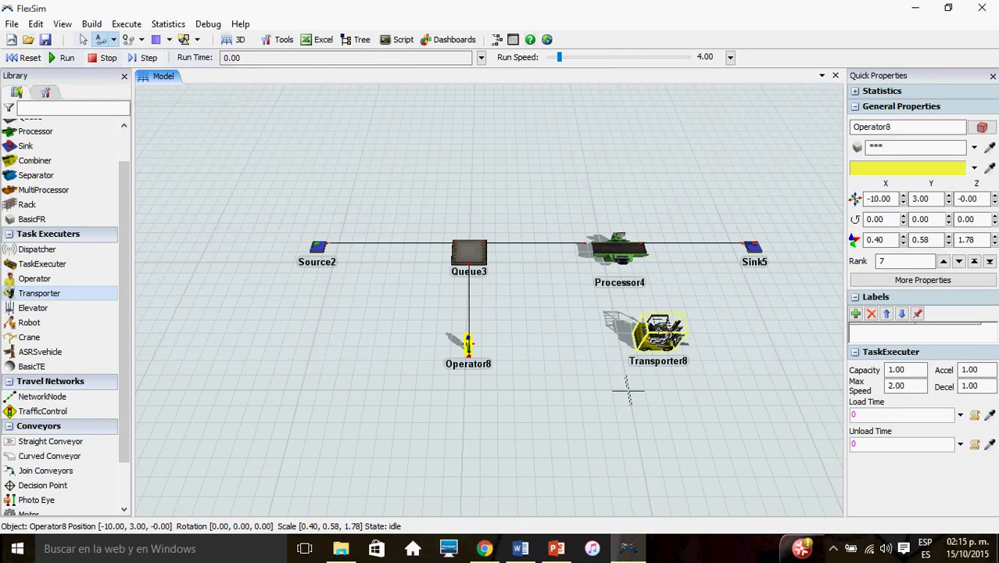
pyautogui.click(655, 335)
pyautogui.click(631, 248)
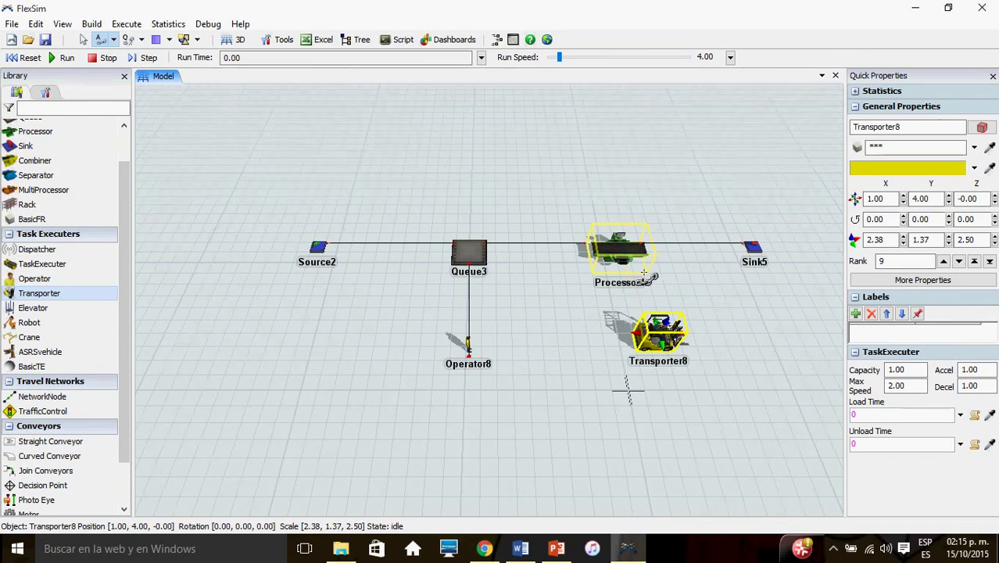
# Step: Link the transporter to the processor using Connect Center Ports
pyautogui.click(112, 41)
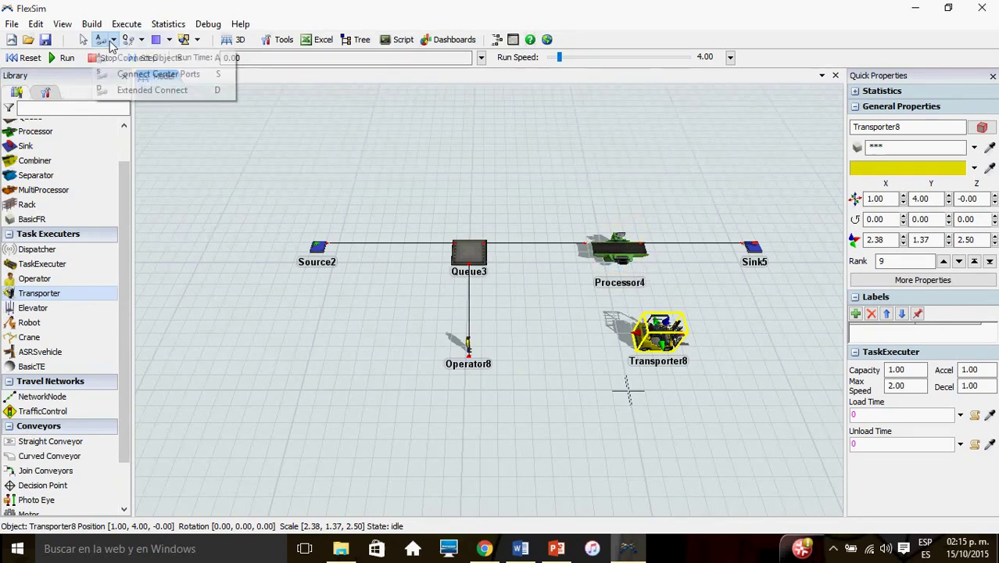
pyautogui.click(149, 73)
pyautogui.click(659, 335)
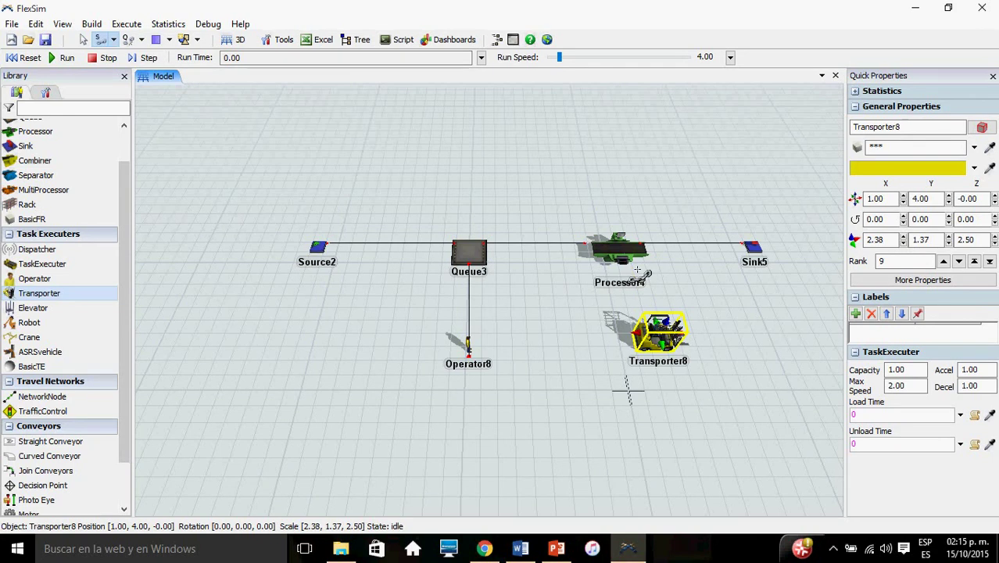
pyautogui.click(625, 252)
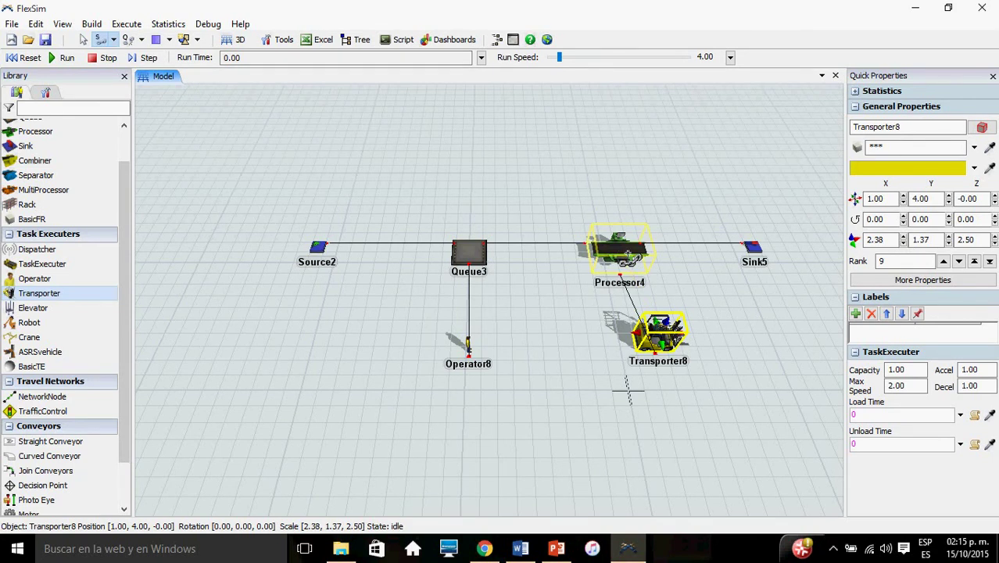
# Step: Check the Use Transport output setting in the flow properties of the processor and of the queue
pyautogui.doubleClick(625, 252)
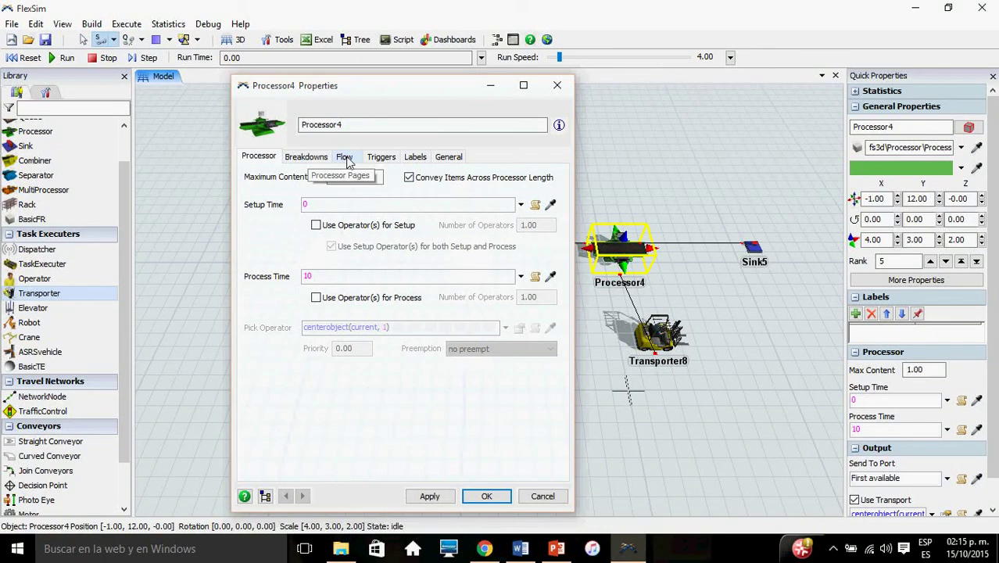
pyautogui.click(348, 158)
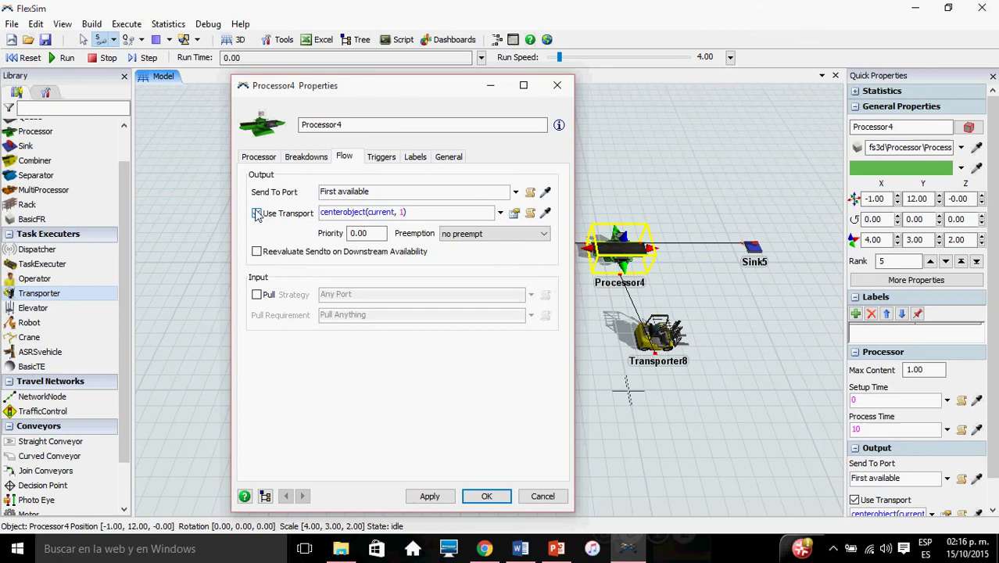
pyautogui.click(488, 497)
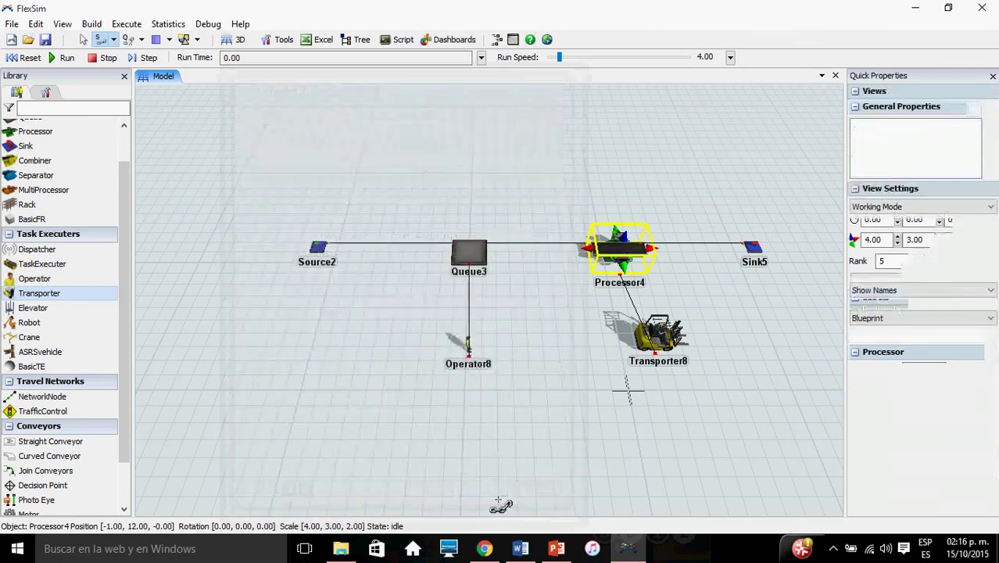
pyautogui.click(477, 257)
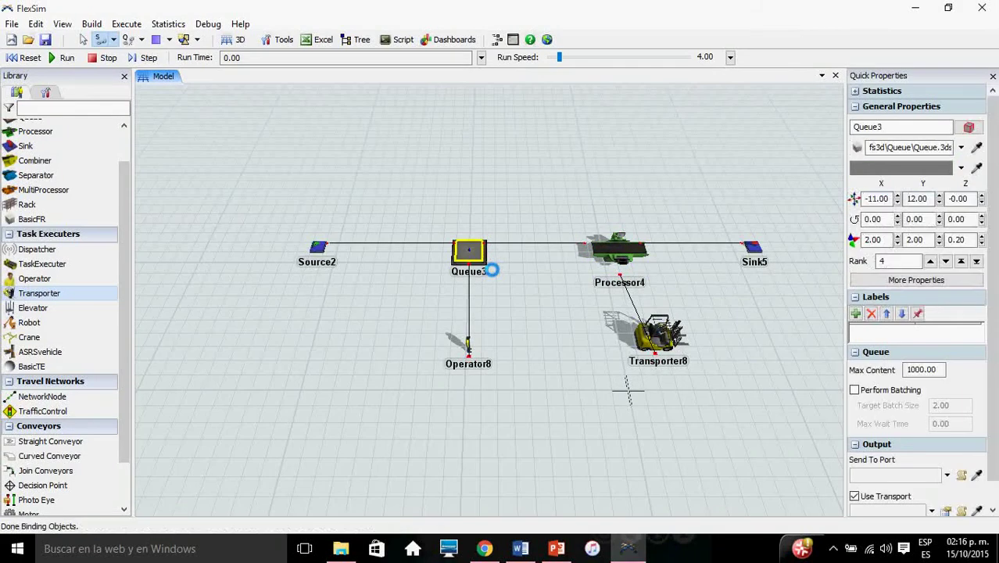
pyautogui.doubleClick(490, 267)
pyautogui.click(292, 158)
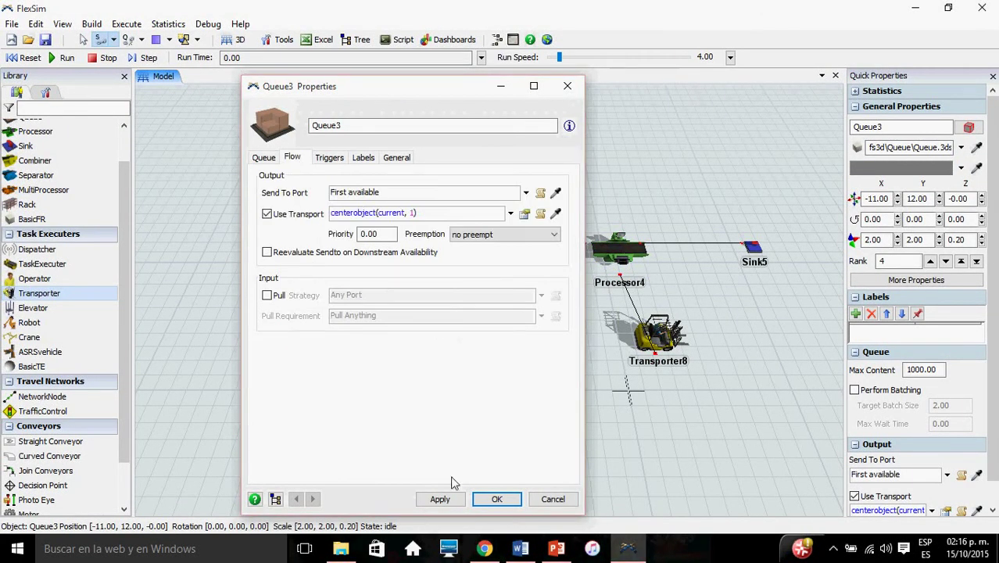
pyautogui.click(487, 500)
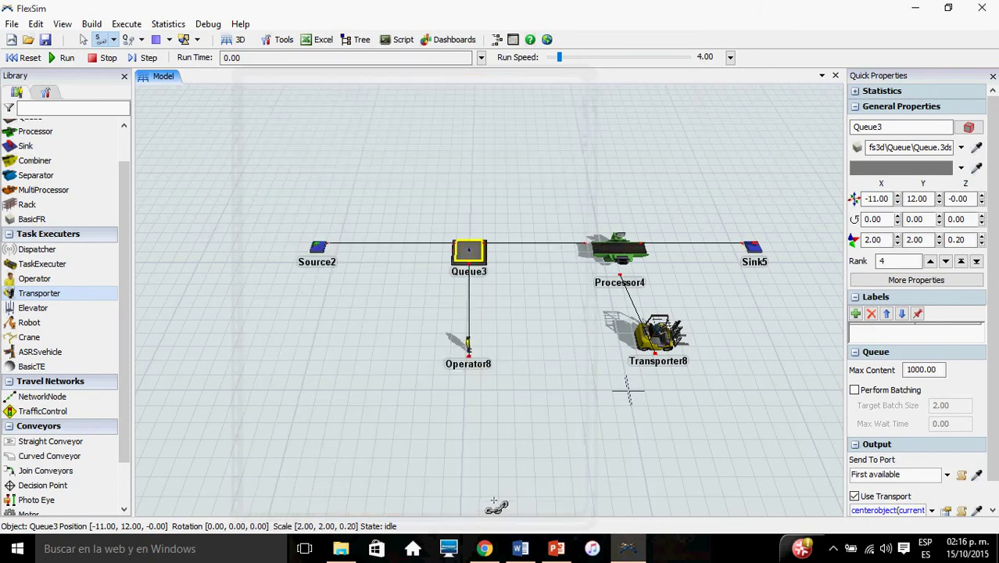
# Step: Run the simulation at varying run speeds, slowing to 0.66 and speeding up to 1478, and stop and reset the model
pyautogui.click(65, 60)
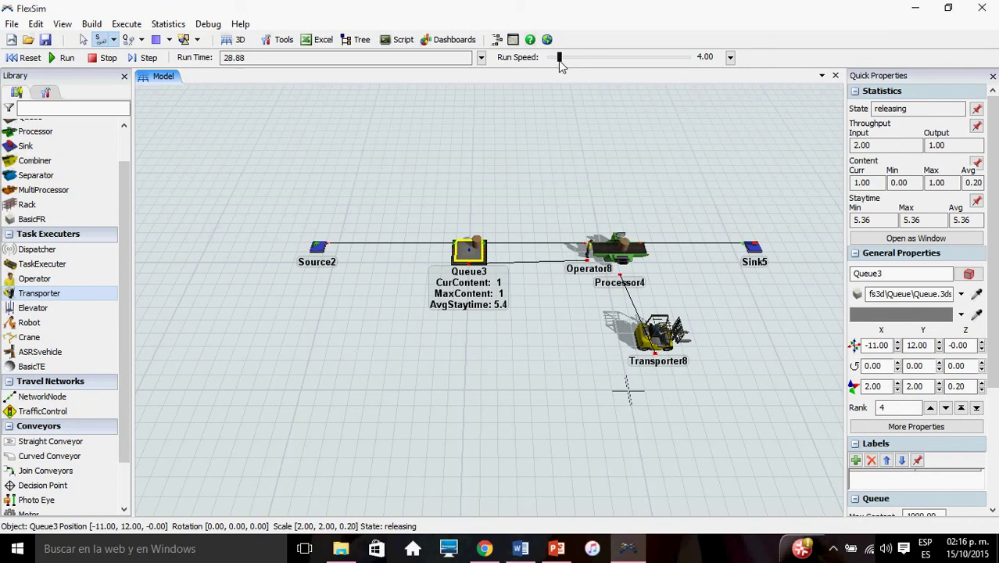
pyautogui.moveTo(561, 60)
pyautogui.mouseDown()
pyautogui.moveTo(574, 65)
pyautogui.moveTo(562, 62)
pyautogui.mouseUp()
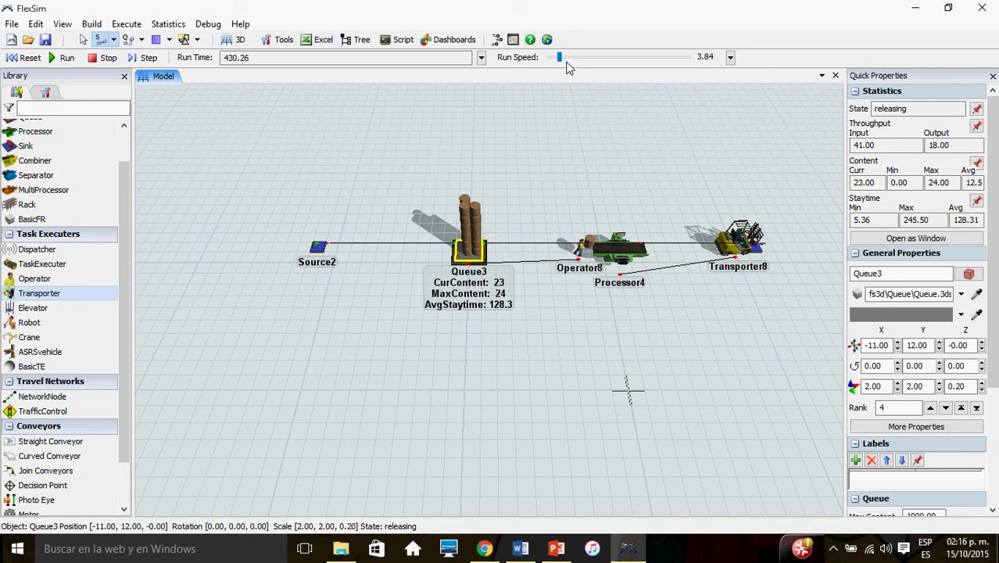
pyautogui.moveTo(554, 62); pyautogui.dragTo(554, 61)
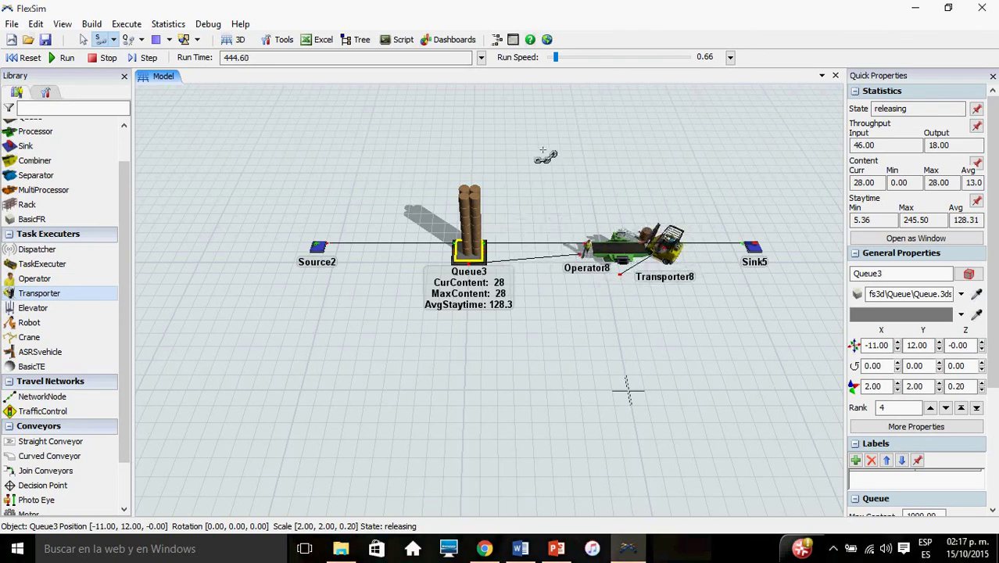
pyautogui.moveTo(565, 62); pyautogui.dragTo(596, 61)
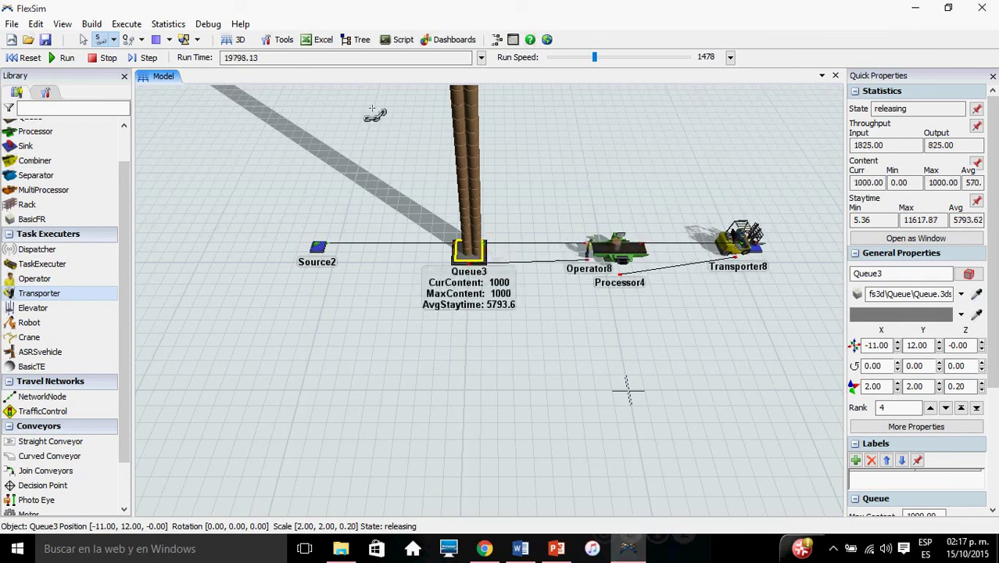
pyautogui.click(106, 59)
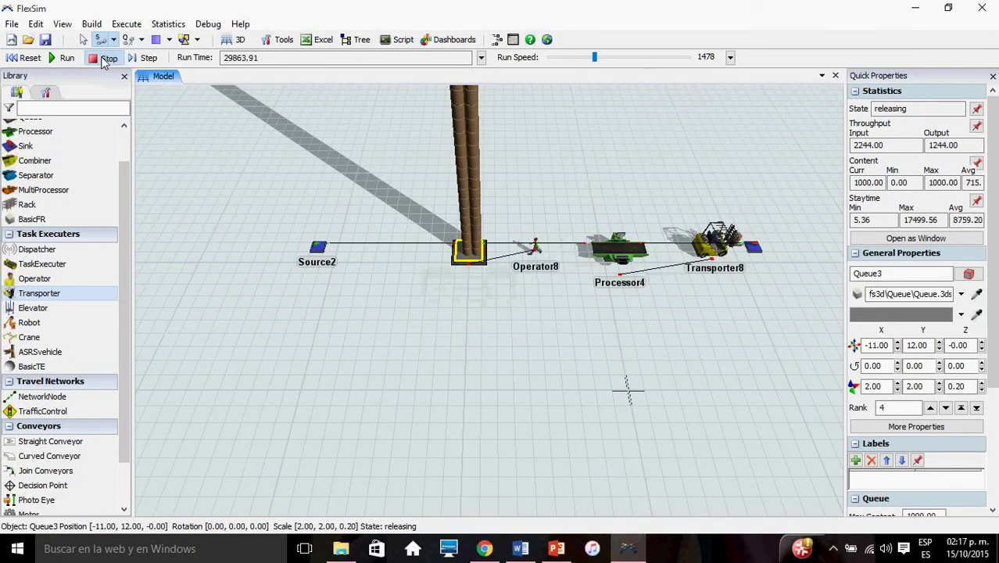
pyautogui.click(28, 59)
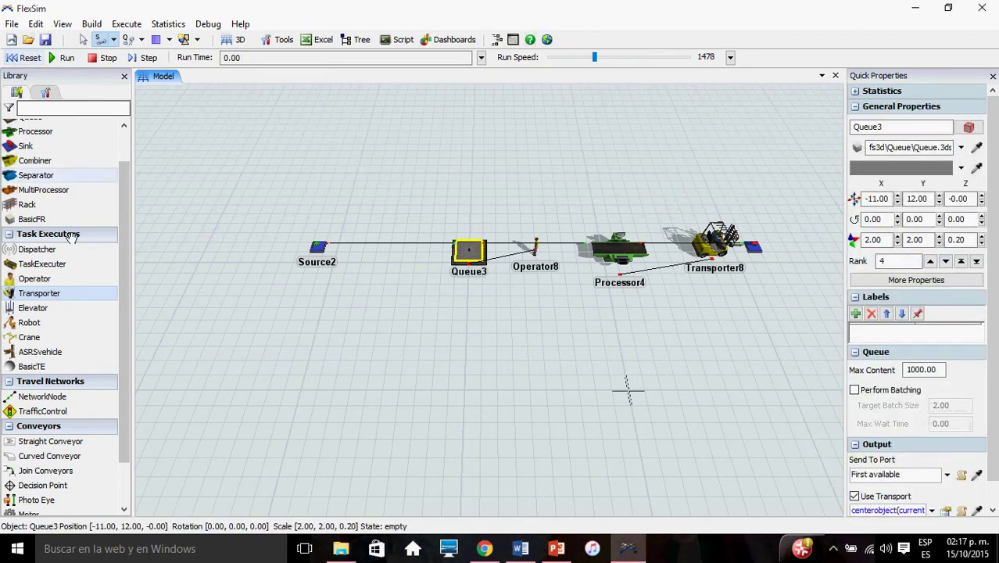
pyautogui.moveTo(126, 204); pyautogui.dragTo(127, 288)
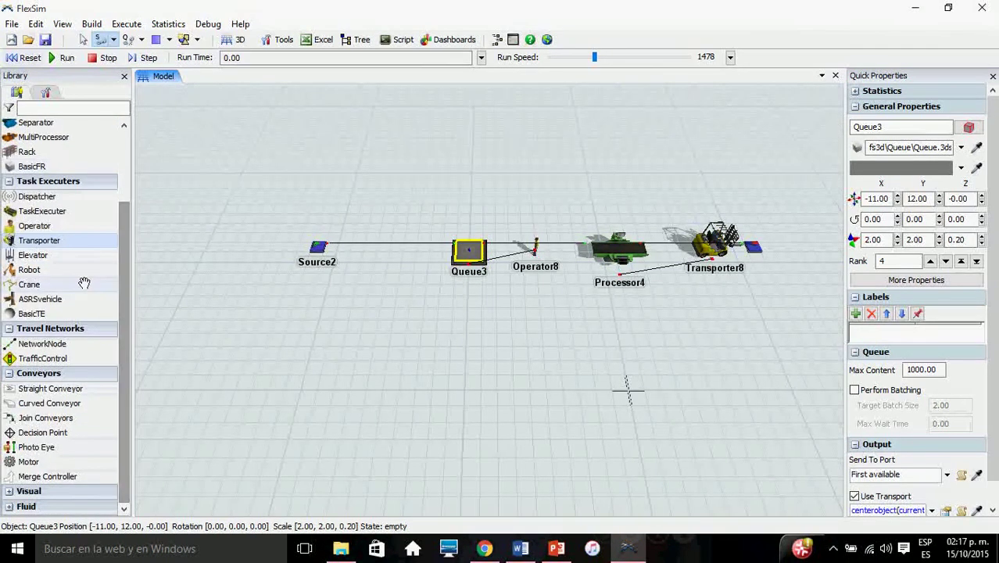
pyautogui.click(52, 240)
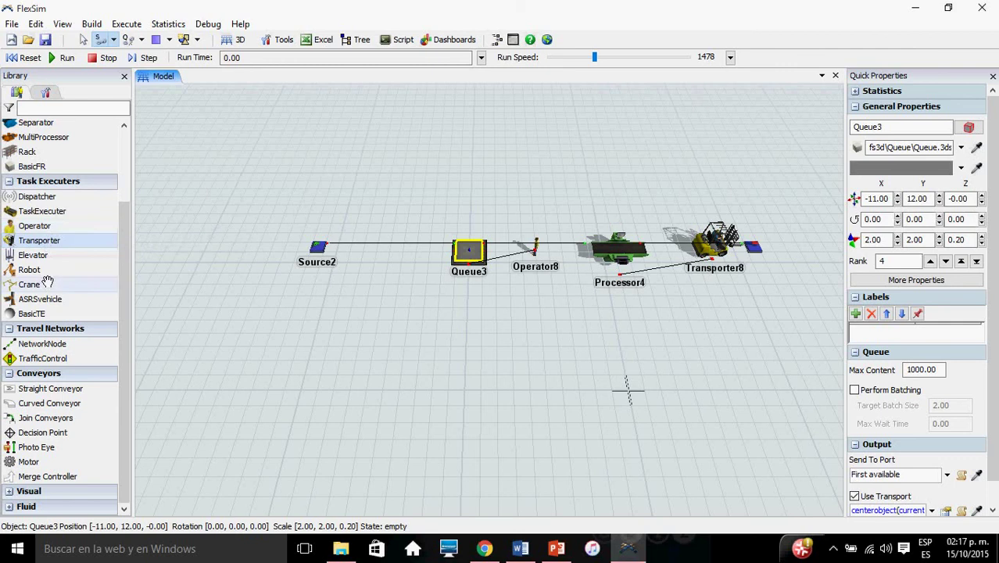
pyautogui.moveTo(123, 215); pyautogui.dragTo(123, 135)
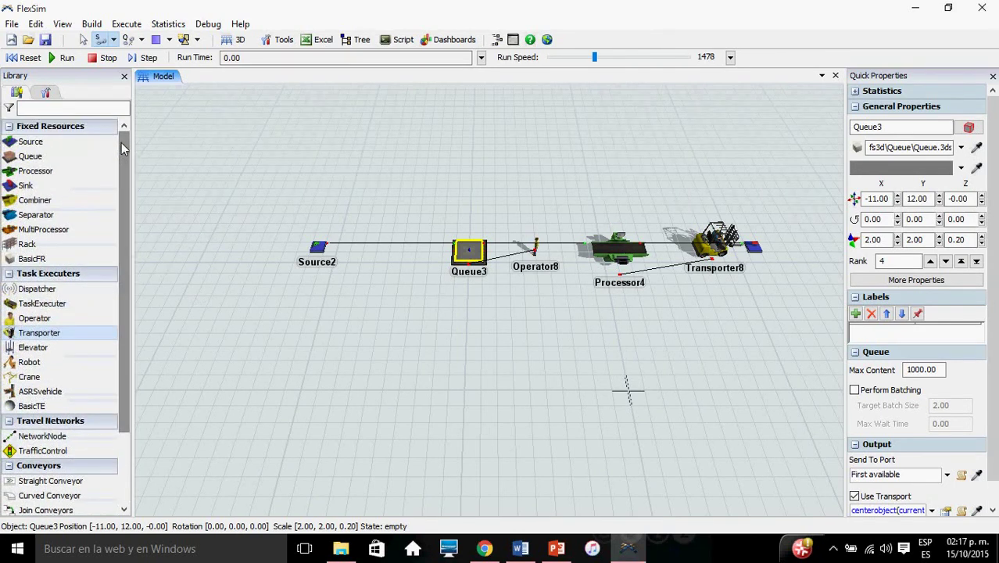
pyautogui.moveTo(39, 333); pyautogui.dragTo(399, 188)
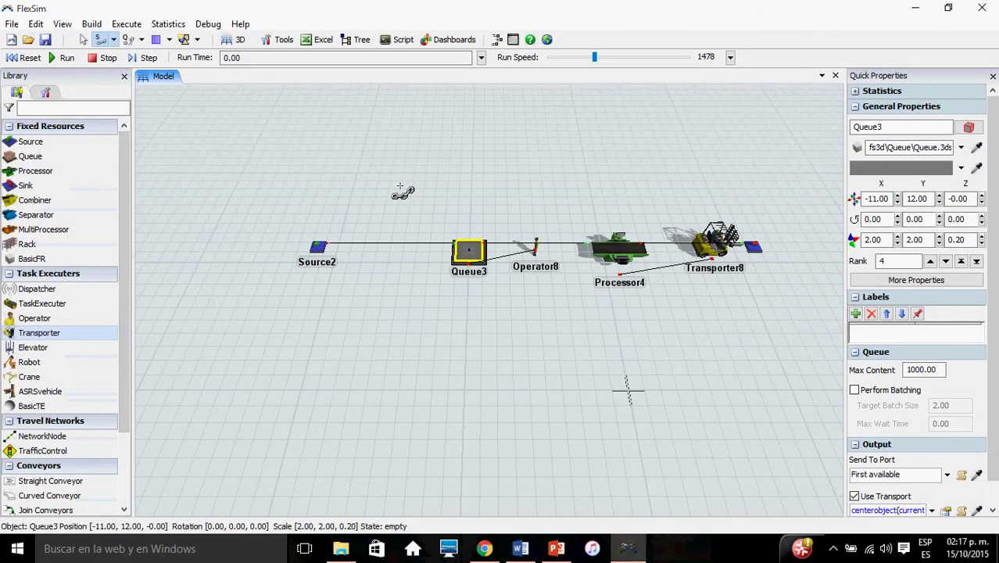
pyautogui.moveTo(400, 187); pyautogui.dragTo(410, 188)
pyautogui.moveTo(477, 267); pyautogui.dragTo(509, 252)
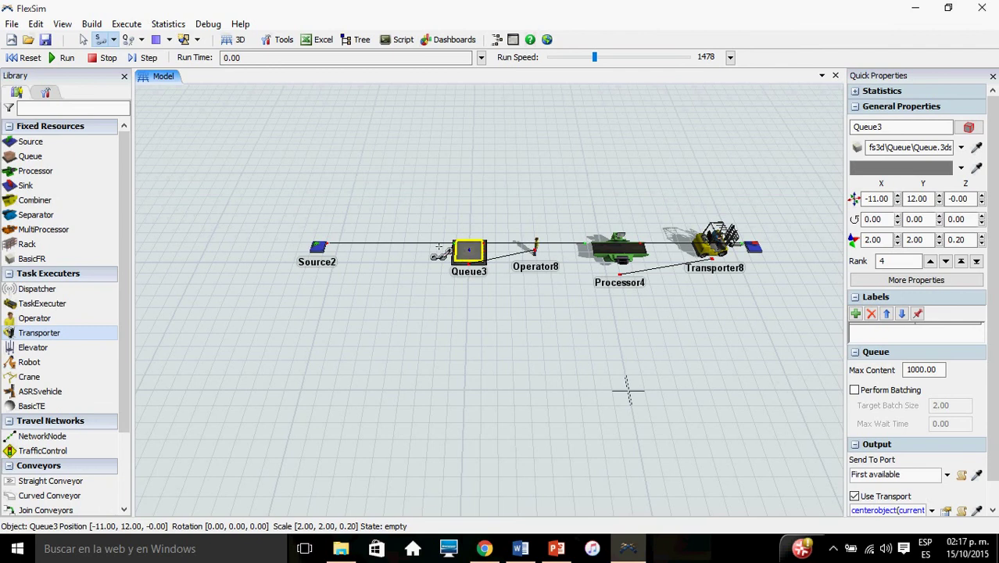